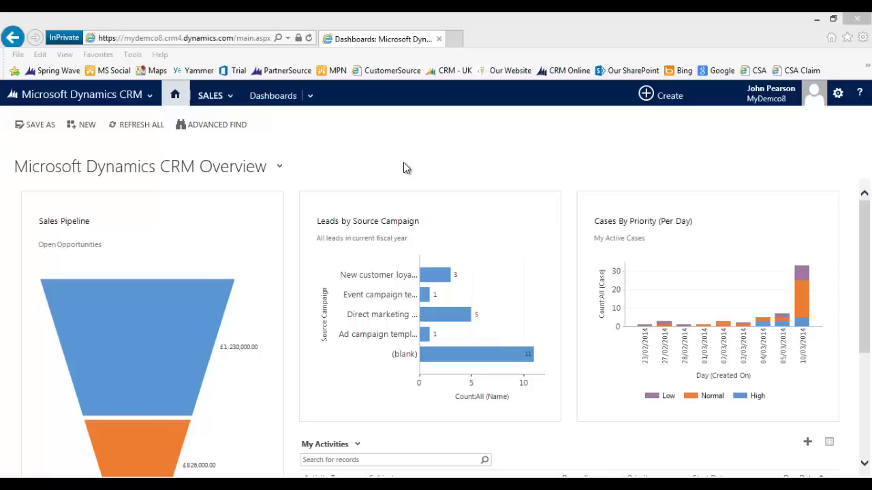
# - Open the Ascot Marsh Group account from Sales > Accounts and list its hierarchy views
pyautogui.click(139, 96)
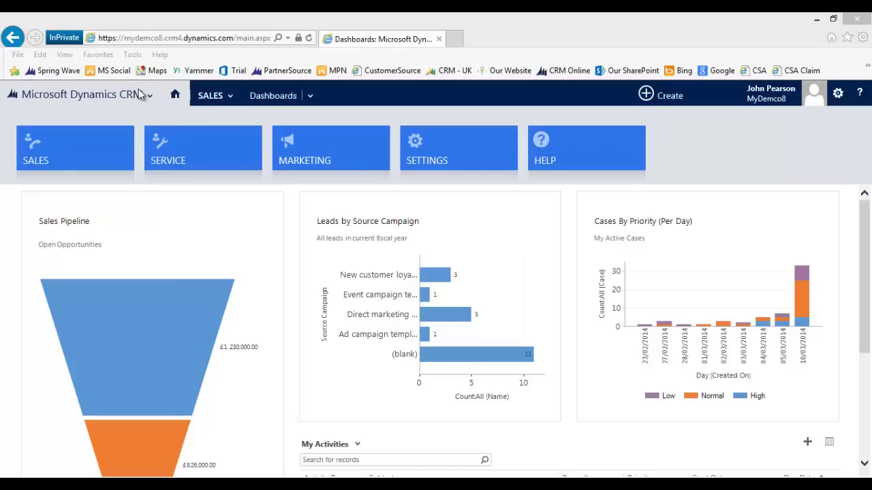
pyautogui.click(229, 96)
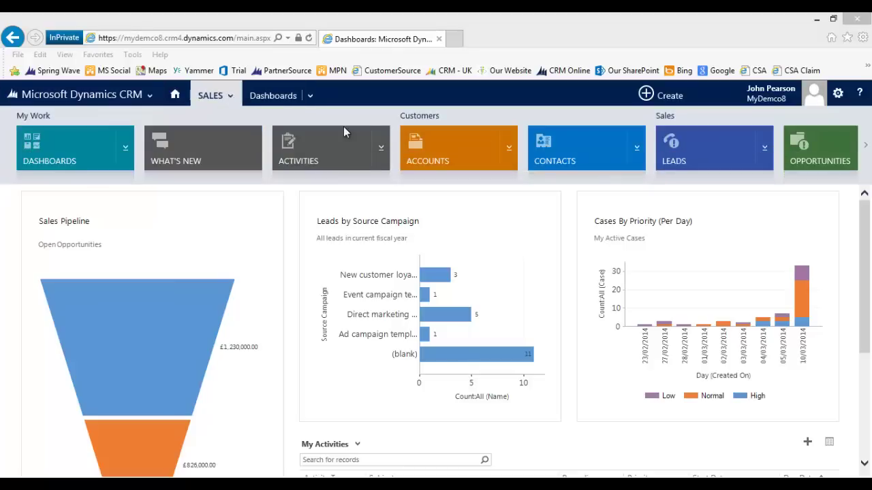
pyautogui.click(443, 151)
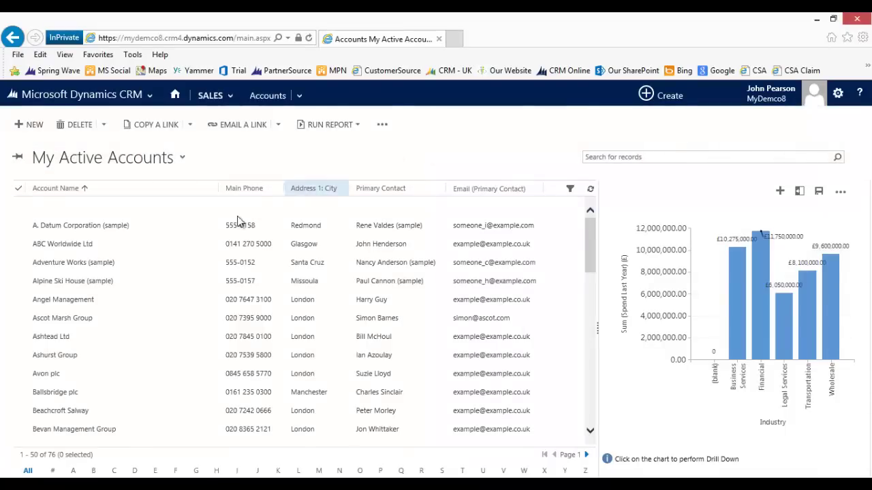
pyautogui.click(49, 319)
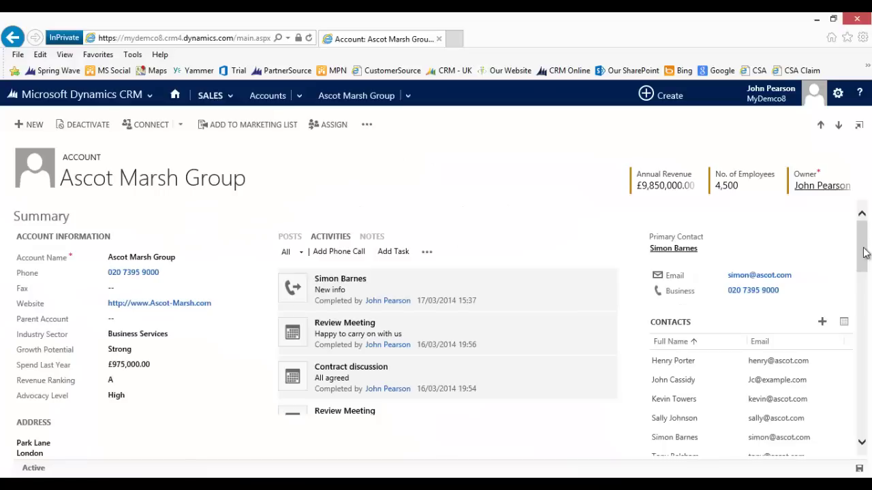
pyautogui.moveTo(863, 254); pyautogui.dragTo(866, 305)
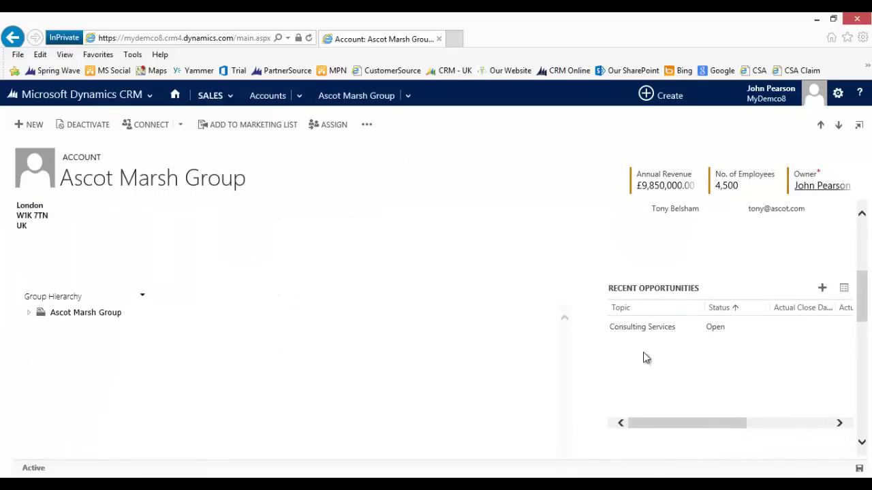
pyautogui.click(144, 298)
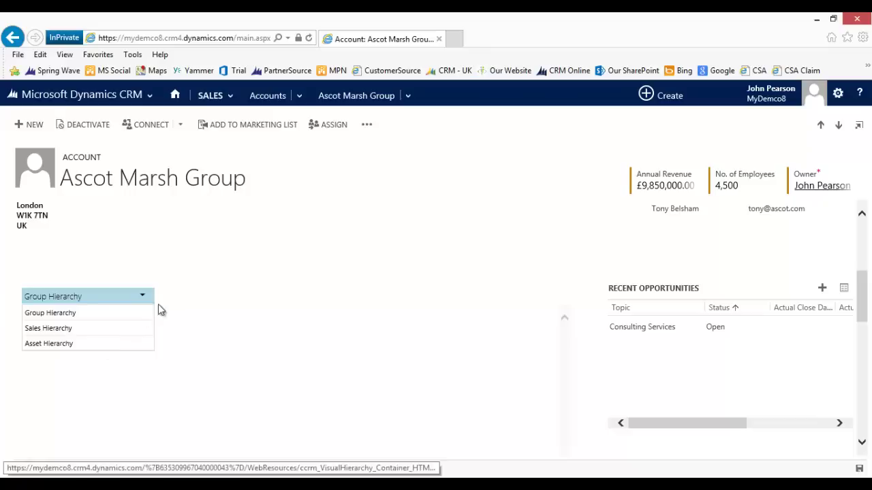
# - Show the Group Hierarchy tree and expand Ascot Marsh Group's subsidiary accounts
pyautogui.click(180, 296)
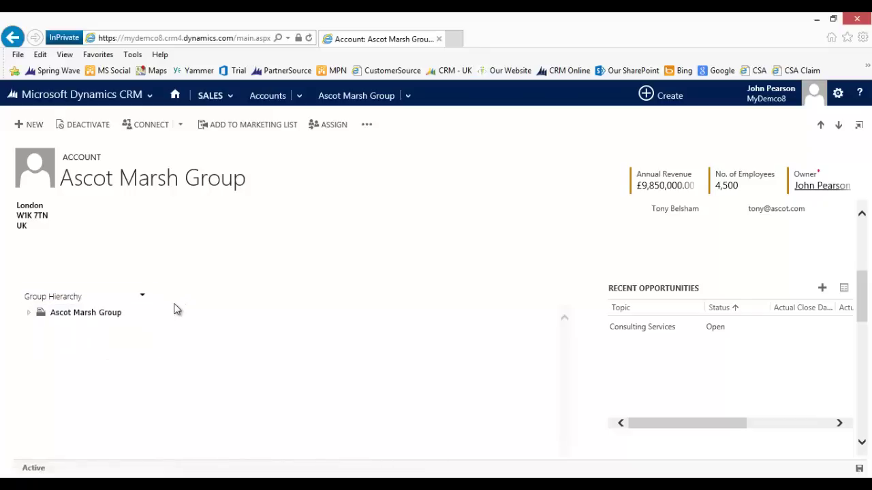
pyautogui.click(26, 319)
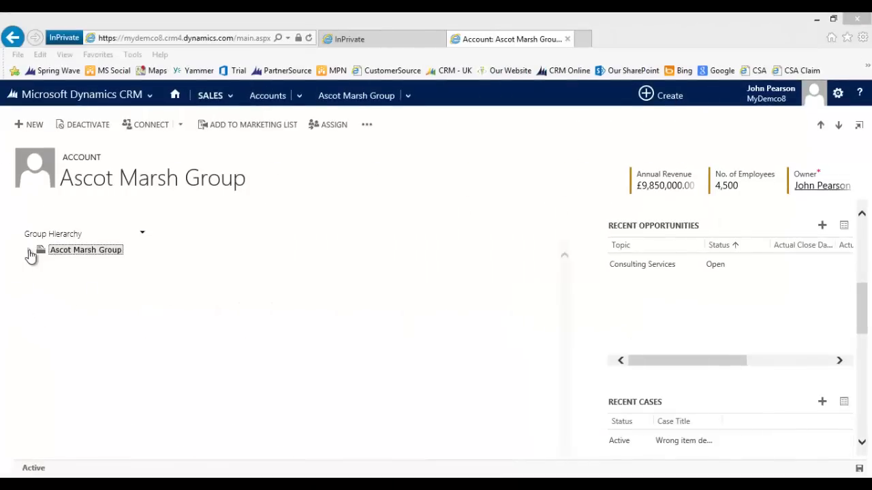
pyautogui.click(29, 252)
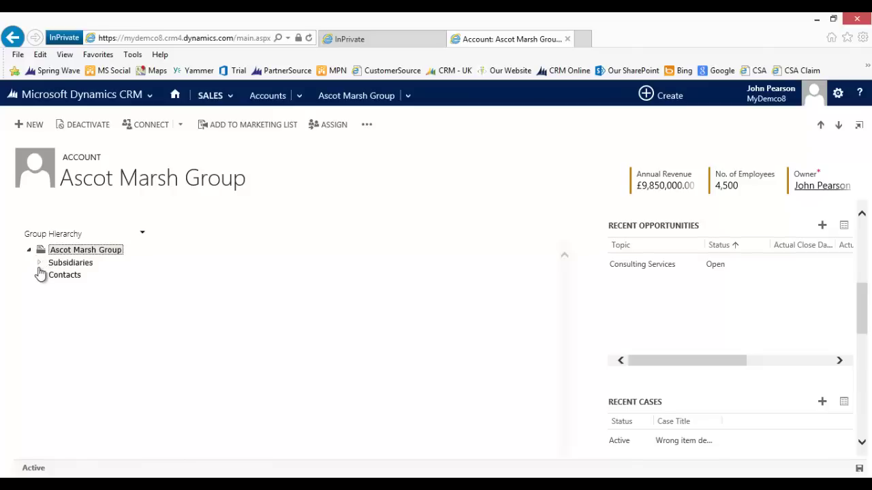
pyautogui.click(39, 265)
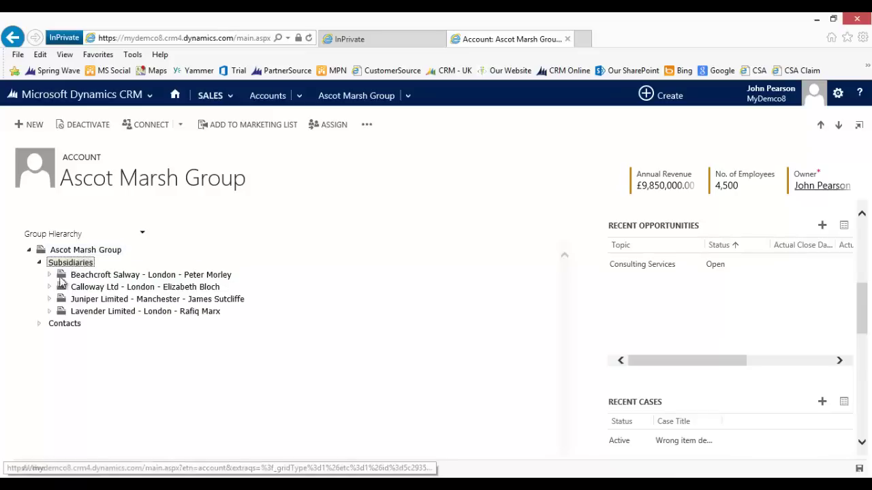
# - Expand Calloway Ltd to view its contacts, then collapse it again
pyautogui.click(50, 288)
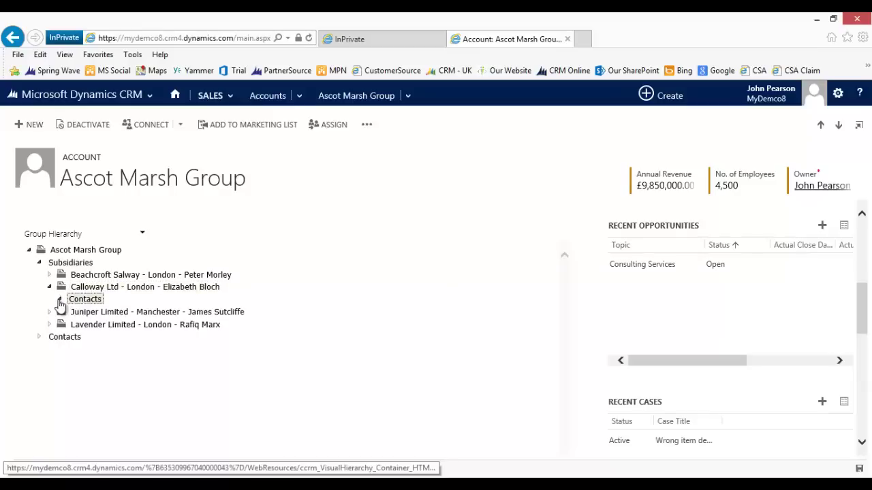
pyautogui.click(60, 301)
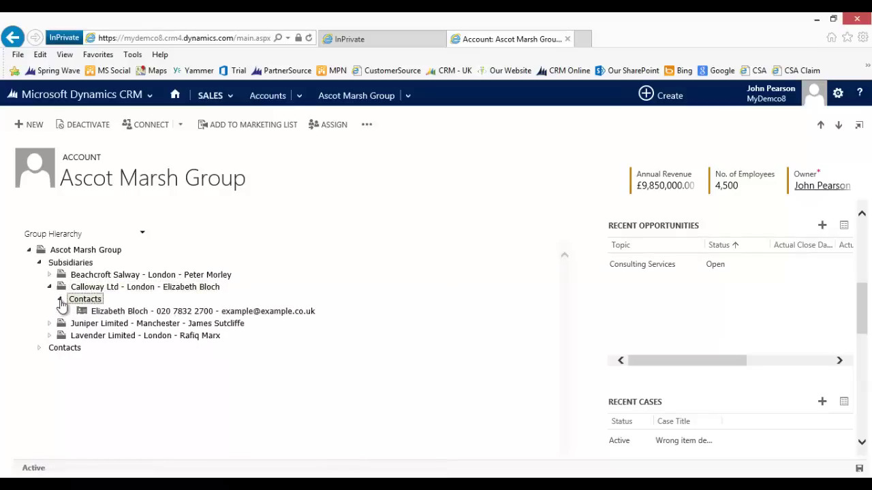
pyautogui.click(59, 301)
pyautogui.click(50, 288)
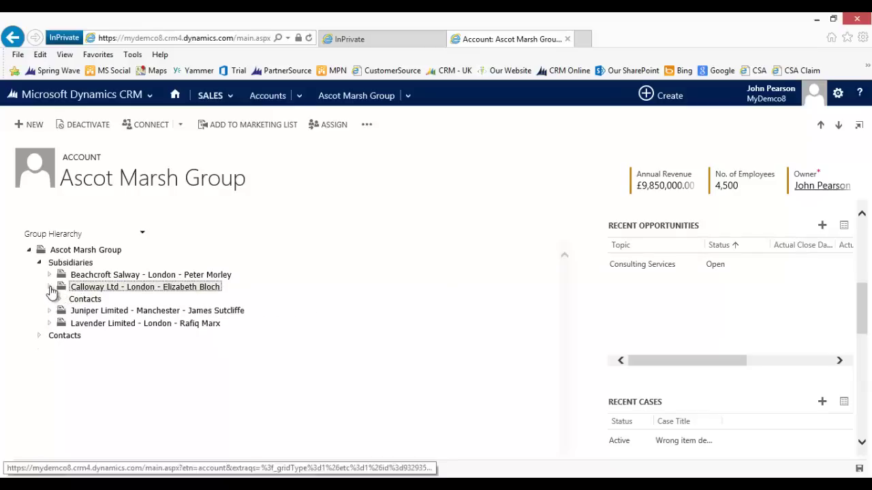
# - Expand Lavender Limited, Glamour Group and Harper Group down to Harper Group's contacts
pyautogui.click(50, 312)
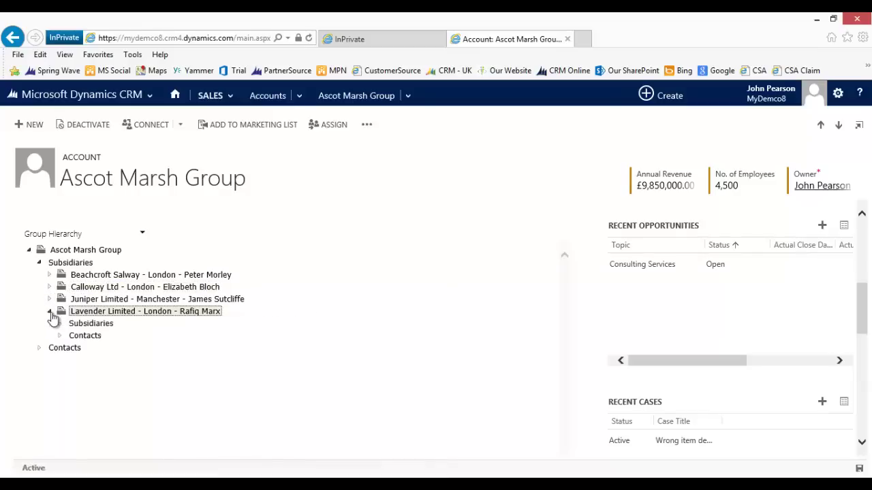
pyautogui.click(60, 325)
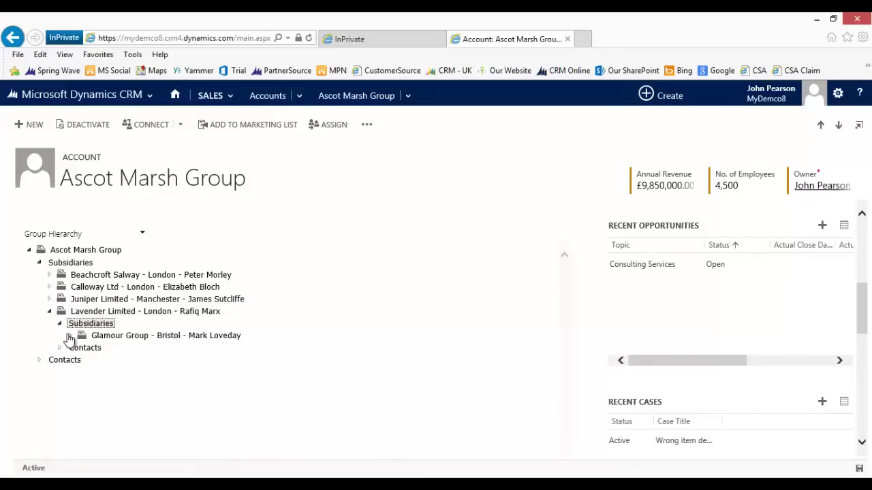
pyautogui.click(71, 336)
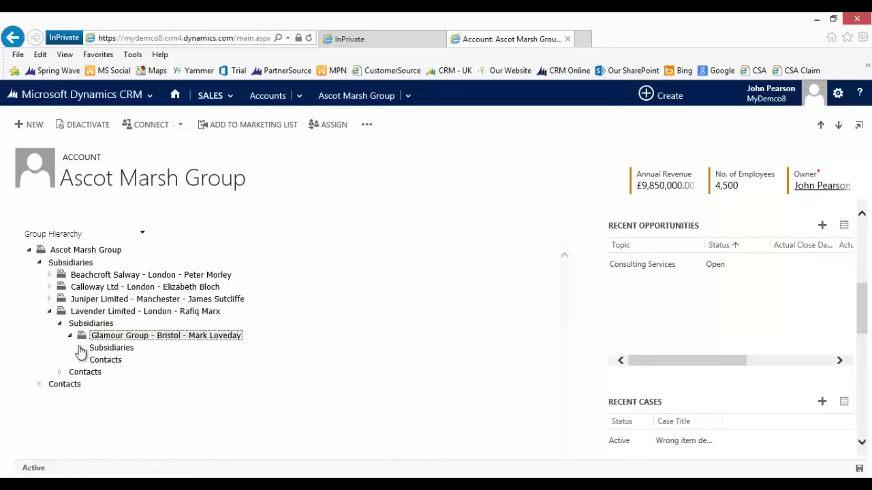
pyautogui.click(80, 349)
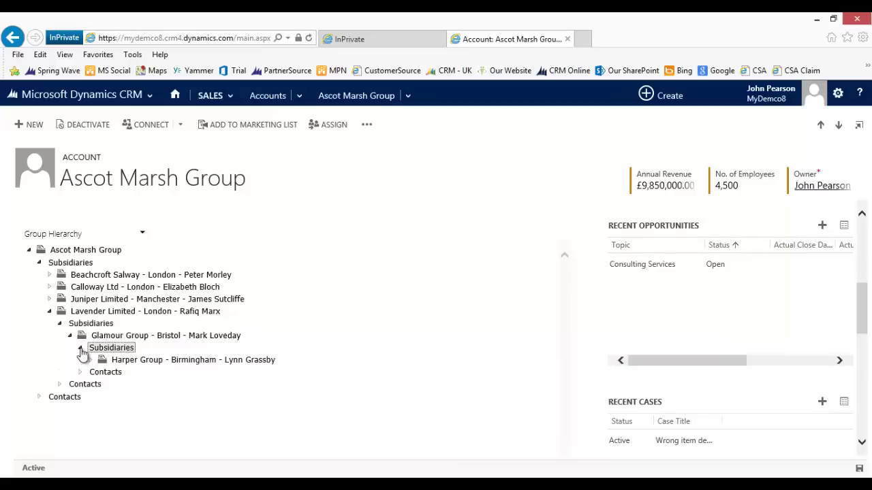
pyautogui.click(90, 360)
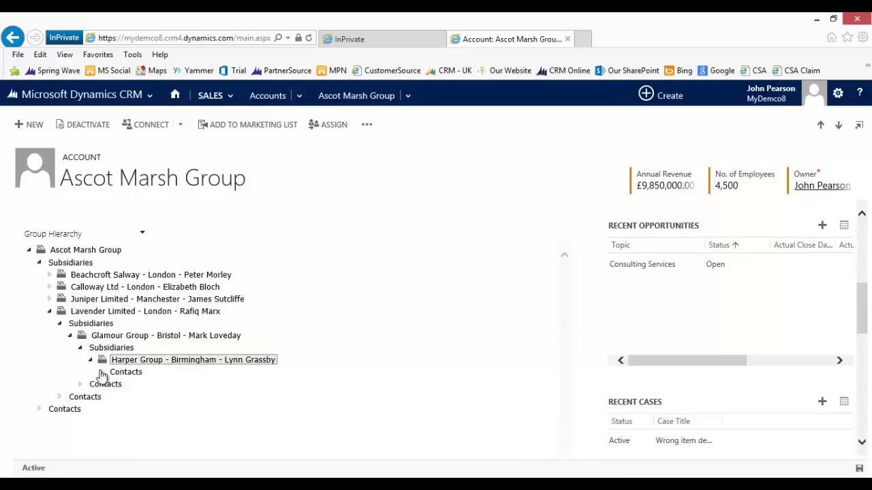
pyautogui.click(101, 372)
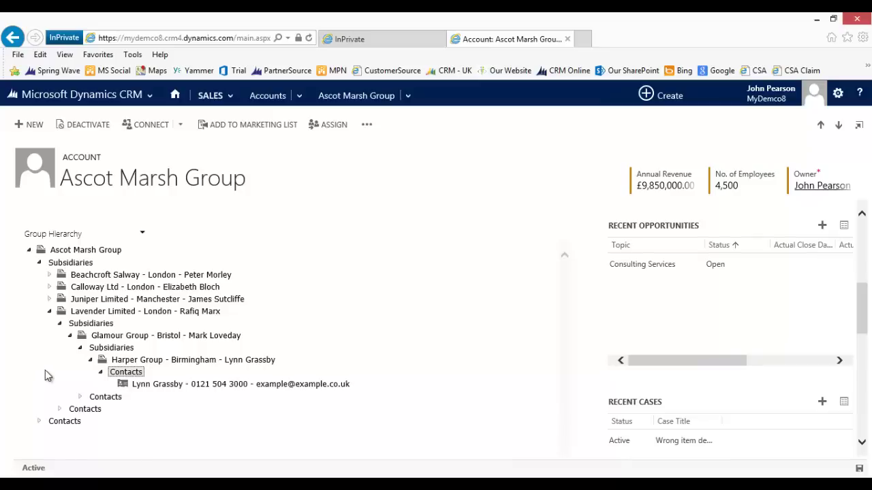
pyautogui.click(130, 314)
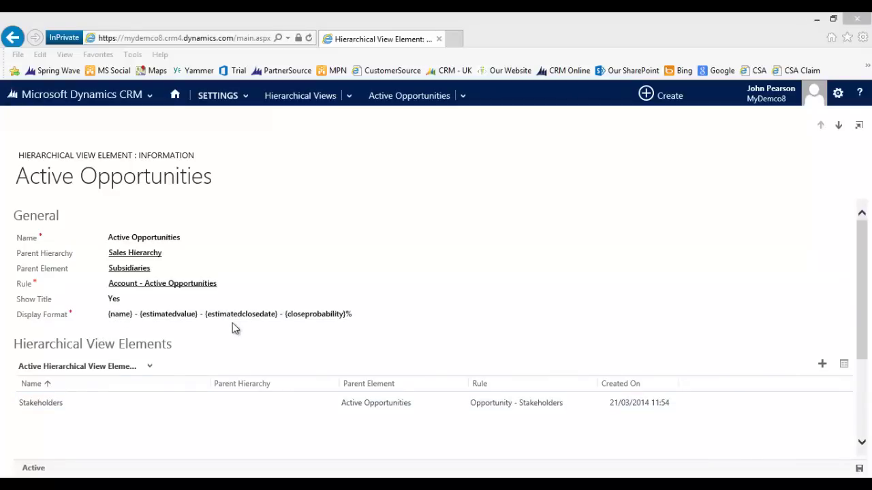
# - Put the Active Opportunities element's Display Format value into edit mode
pyautogui.click(314, 316)
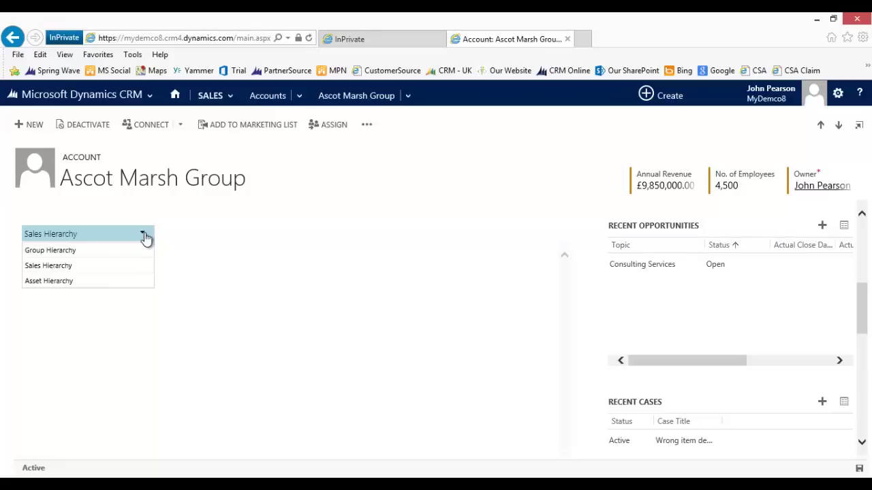
# - In the Sales Hierarchy, expand Ascot Marsh Group's subsidiaries and the Consulting Services opportunity's stakeholders
pyautogui.click(145, 235)
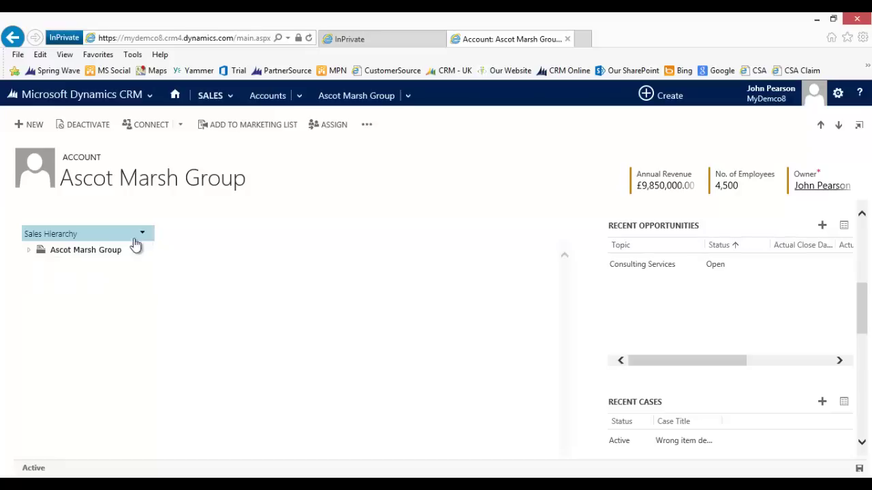
pyautogui.click(29, 254)
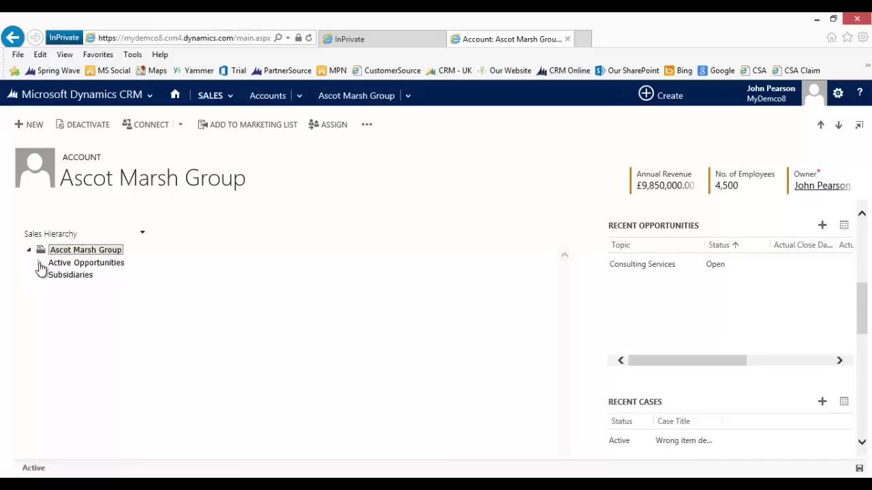
pyautogui.click(40, 277)
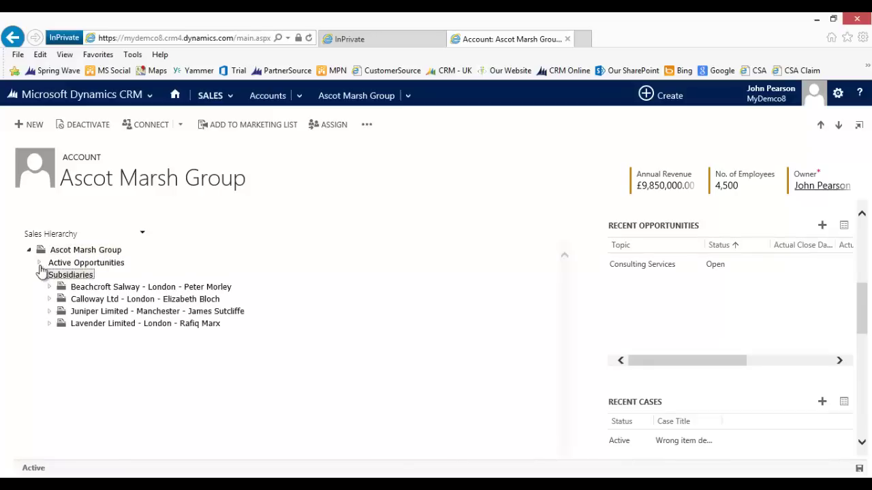
pyautogui.click(40, 265)
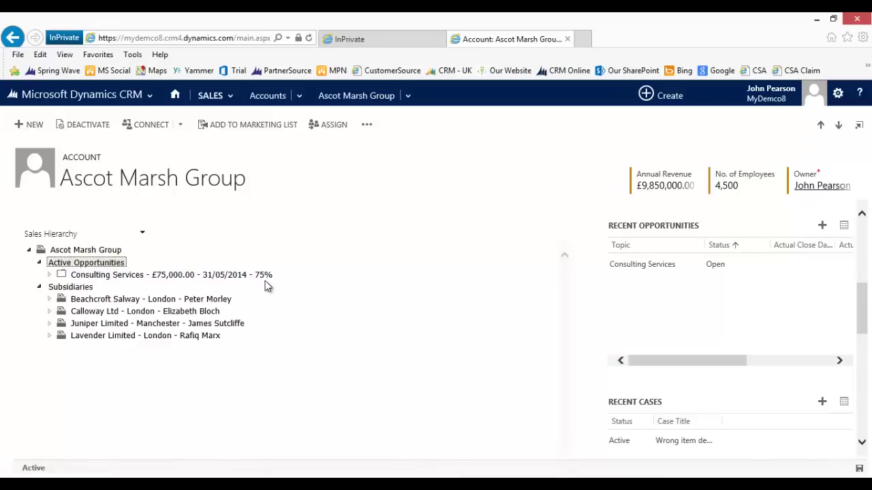
pyautogui.click(50, 275)
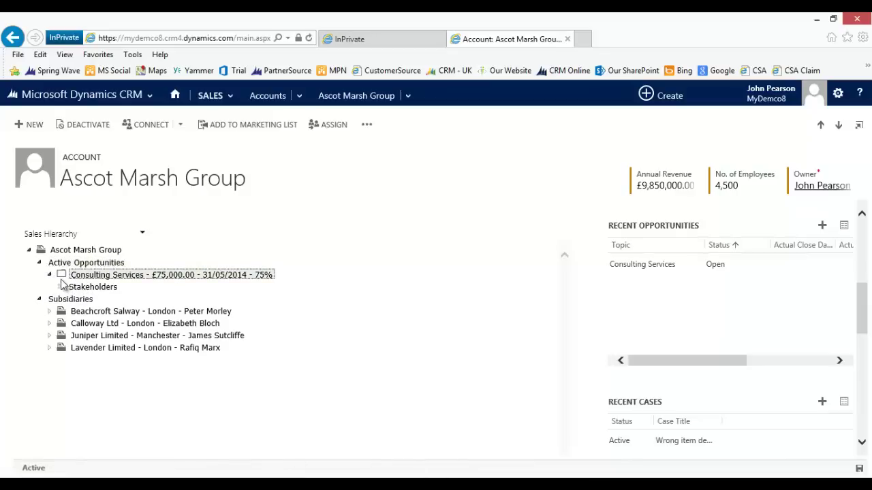
pyautogui.click(60, 288)
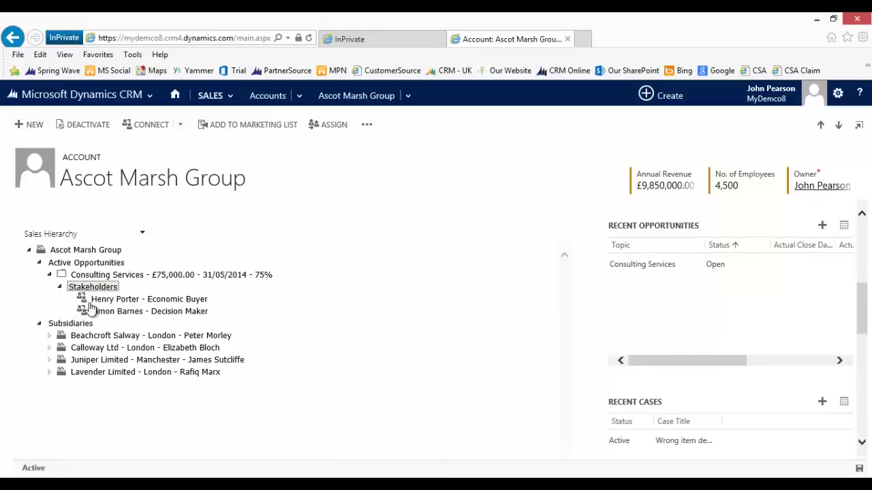
pyautogui.click(71, 279)
# - Expand Calloway Ltd's Active Opportunities down to the New Equipment opportunity's stakeholders
pyautogui.click(49, 348)
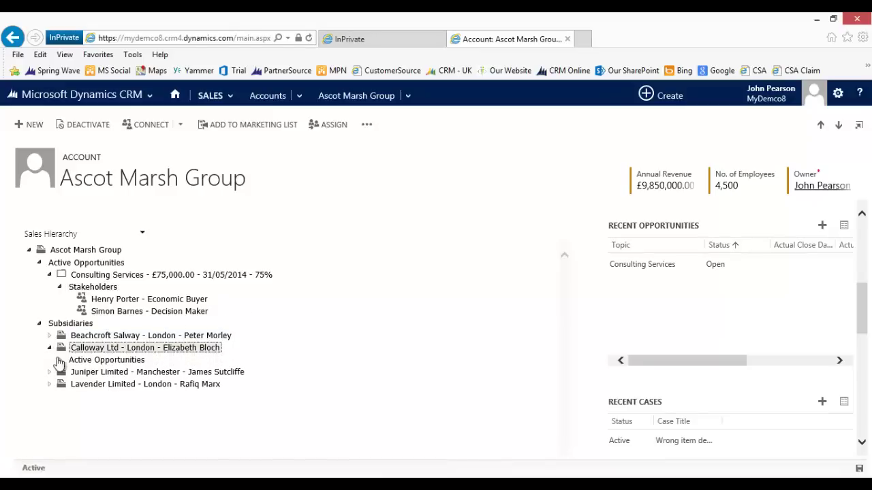
pyautogui.click(60, 361)
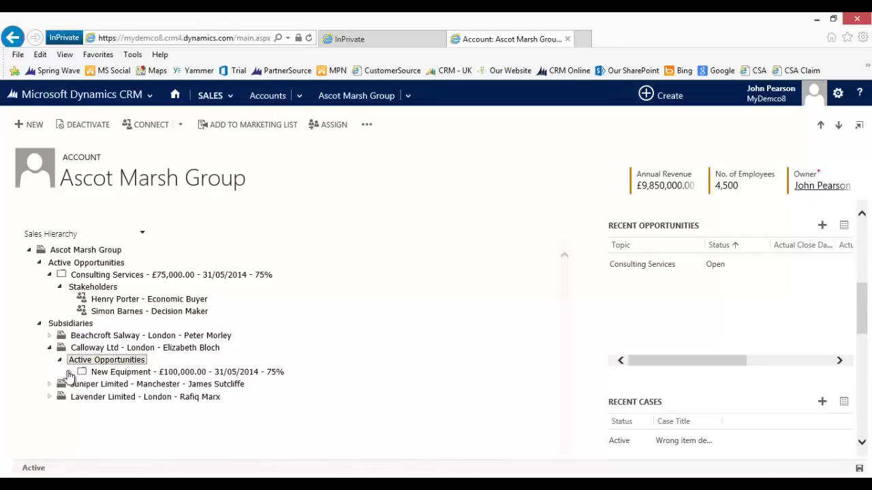
pyautogui.click(70, 374)
pyautogui.click(81, 385)
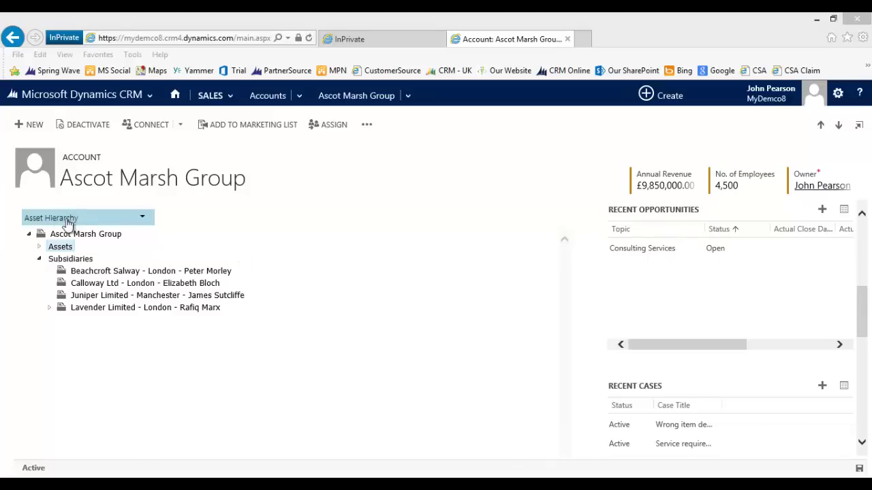
# - Expand Assets and Lavender Limited to reveal the DX 500 and KP 500 assets
pyautogui.click(39, 249)
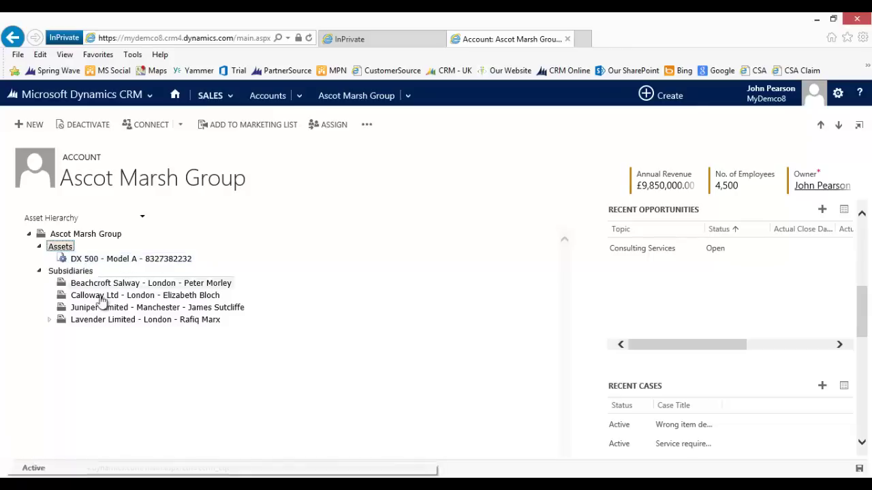
pyautogui.click(53, 322)
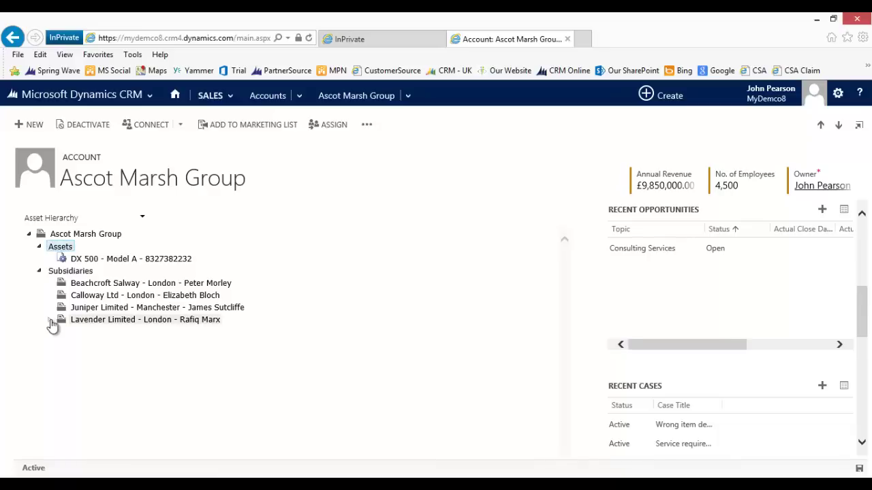